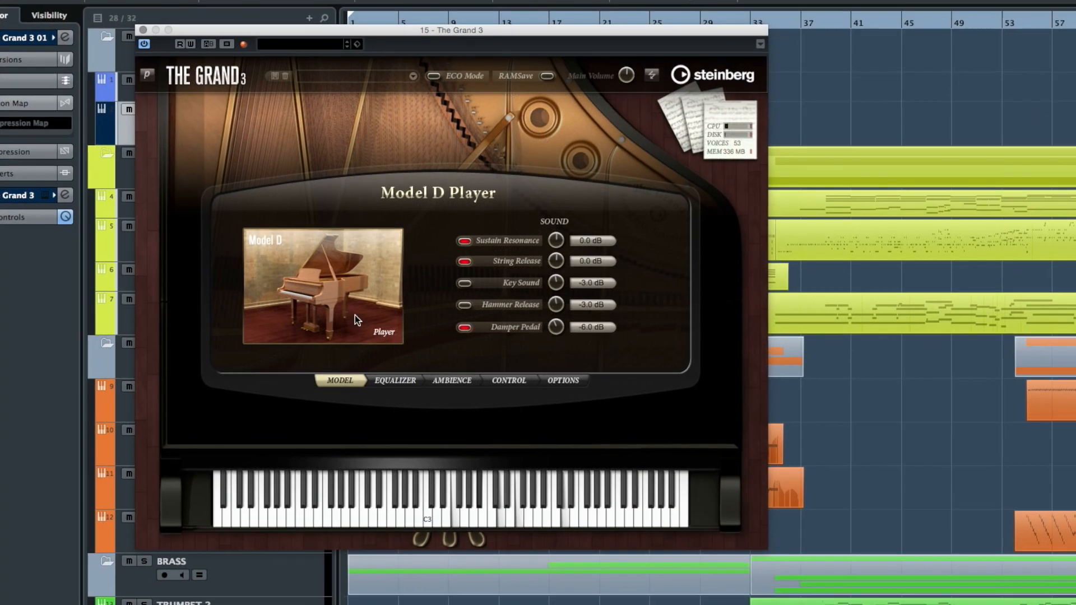
View the selection of available piano models for the Model D Player in The Grand 3.
left_click(365, 314)
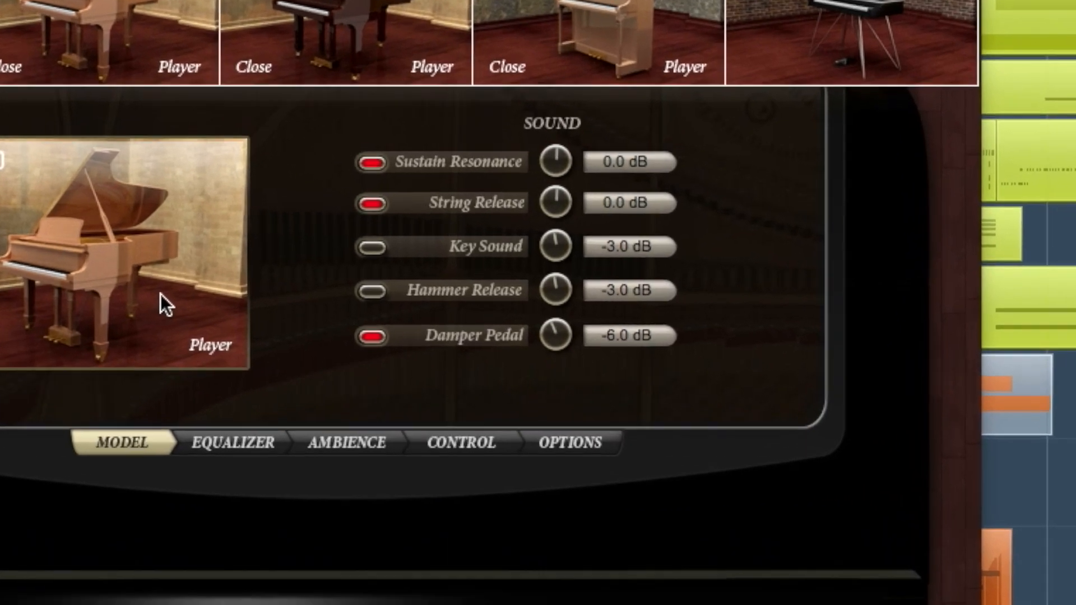
left_click(196, 295)
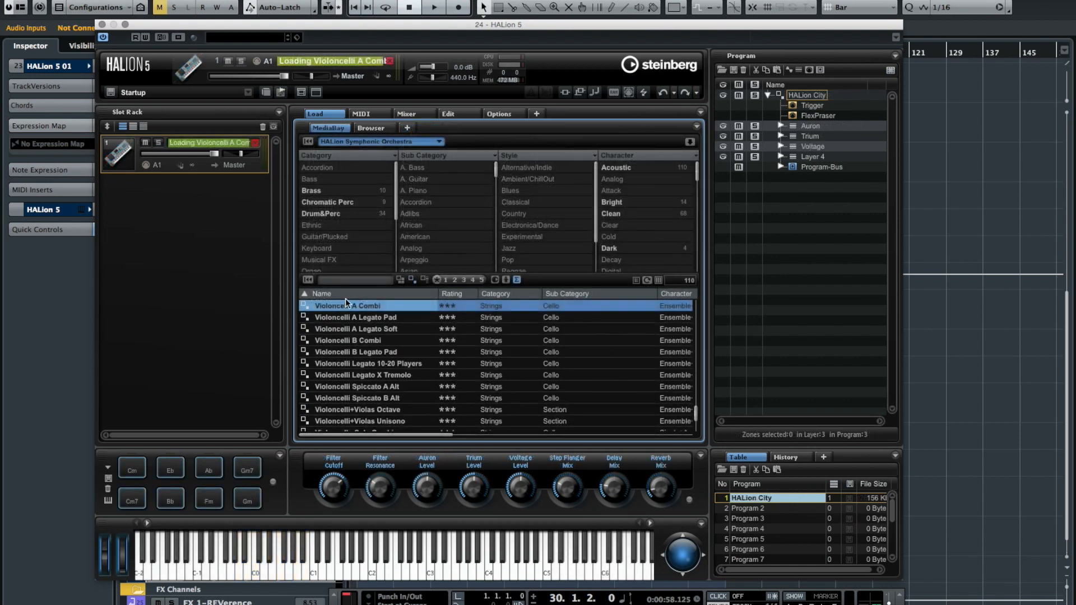
Add a Macro editor page beside MediaBay and Browser for the Violoncelli A Combi program.
left_click(410, 127)
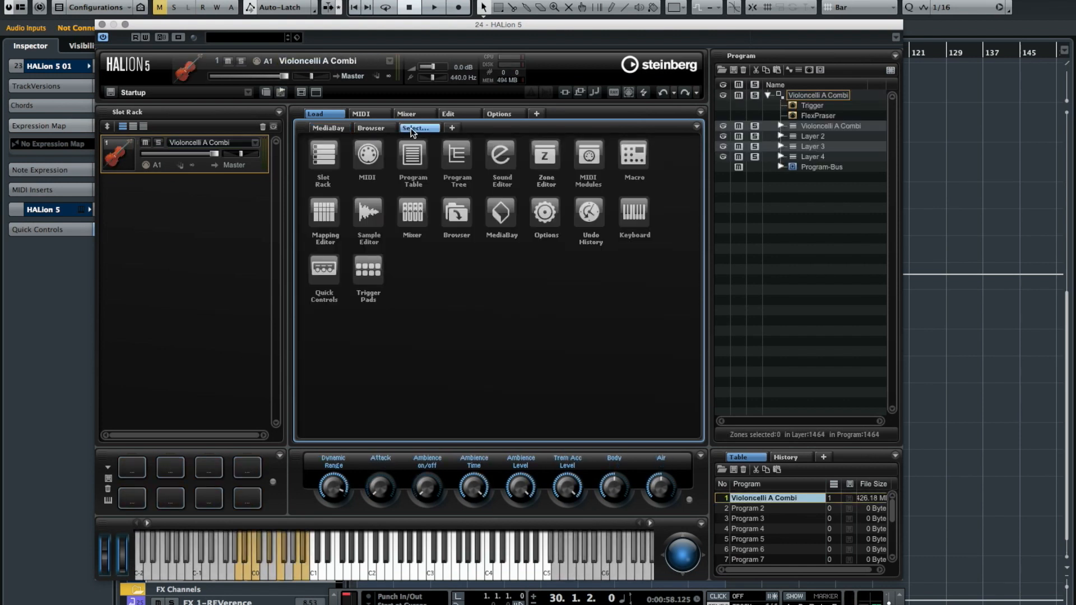
left_click(629, 163)
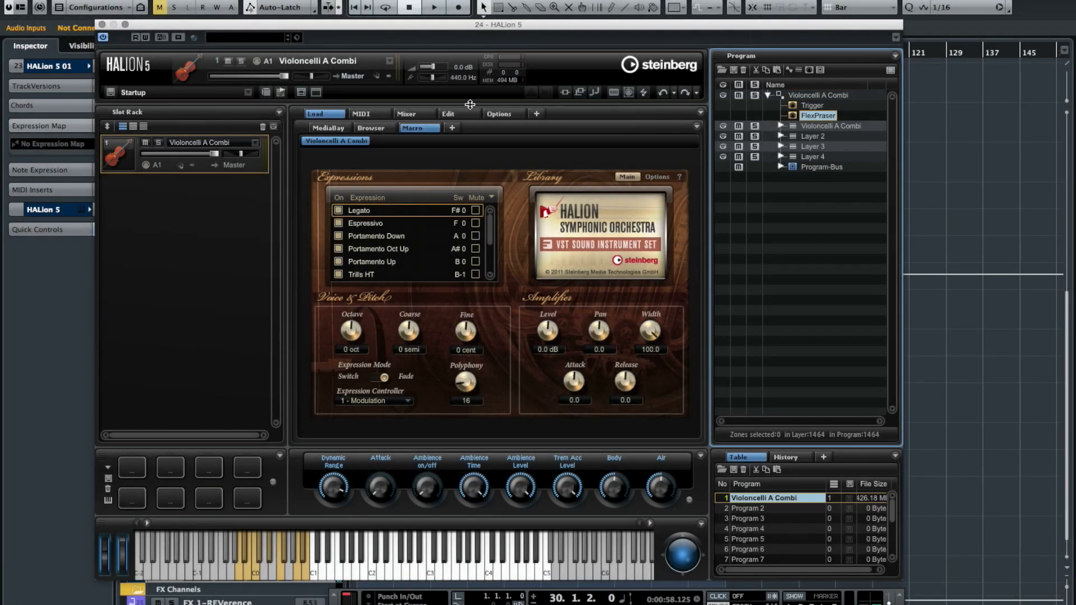
Activate the program's FlexPhraser and load the Strings Down 1 phrase from 08 Strings > General.
left_click(448, 114)
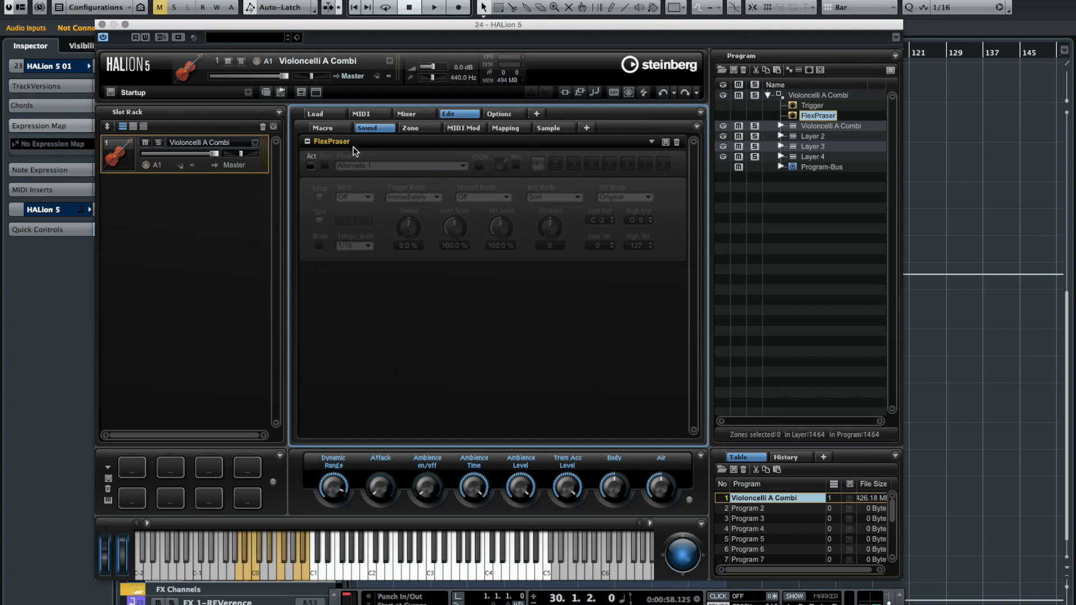
left_click(311, 166)
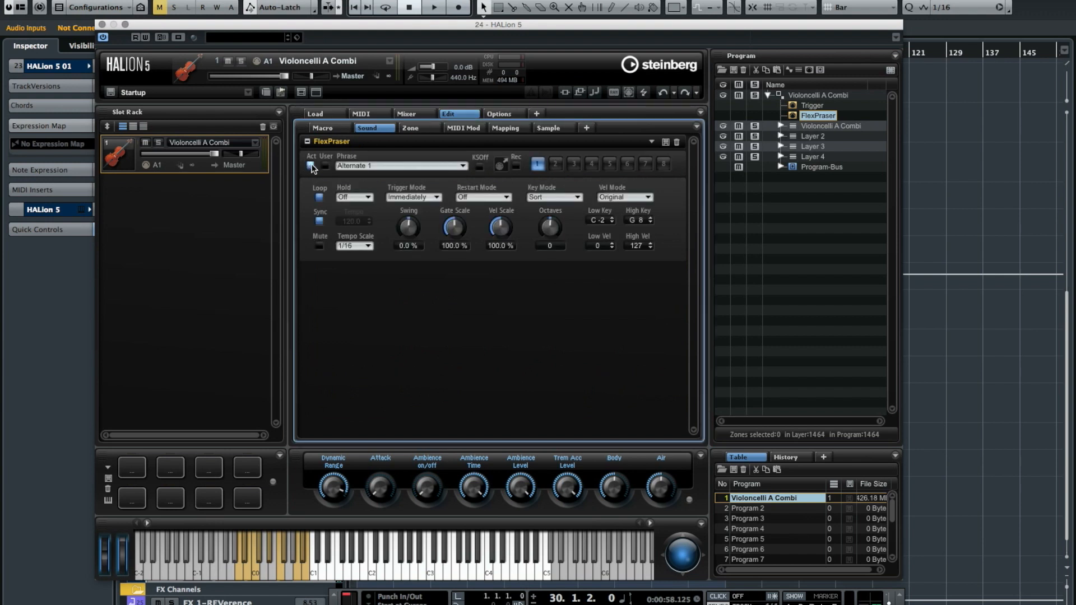
left_click(370, 166)
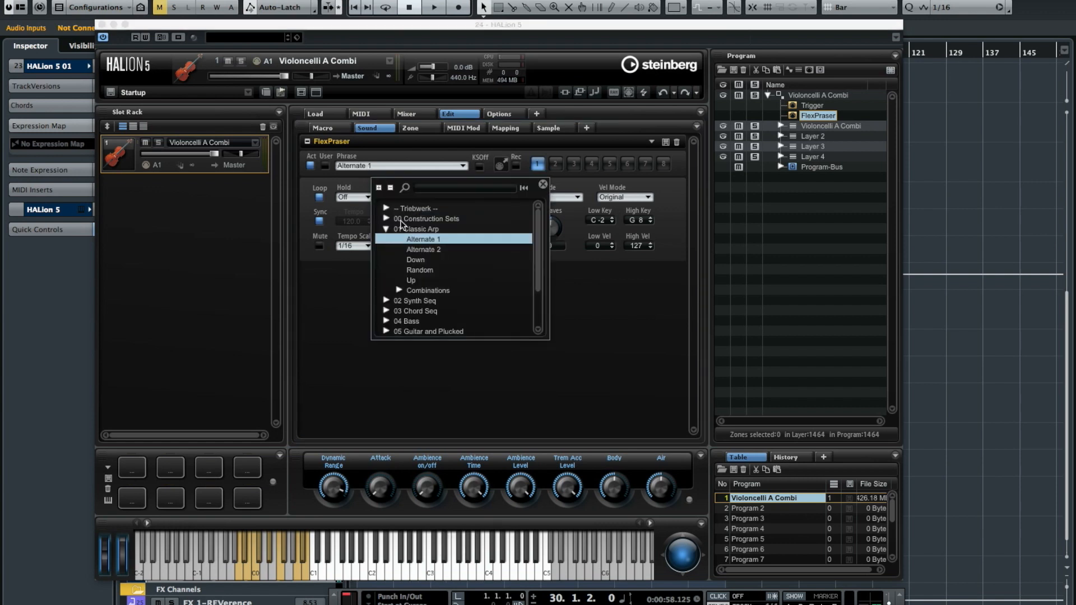
scroll(401, 224, "down", 2)
left_click(385, 306)
scroll(421, 297, "down", 1)
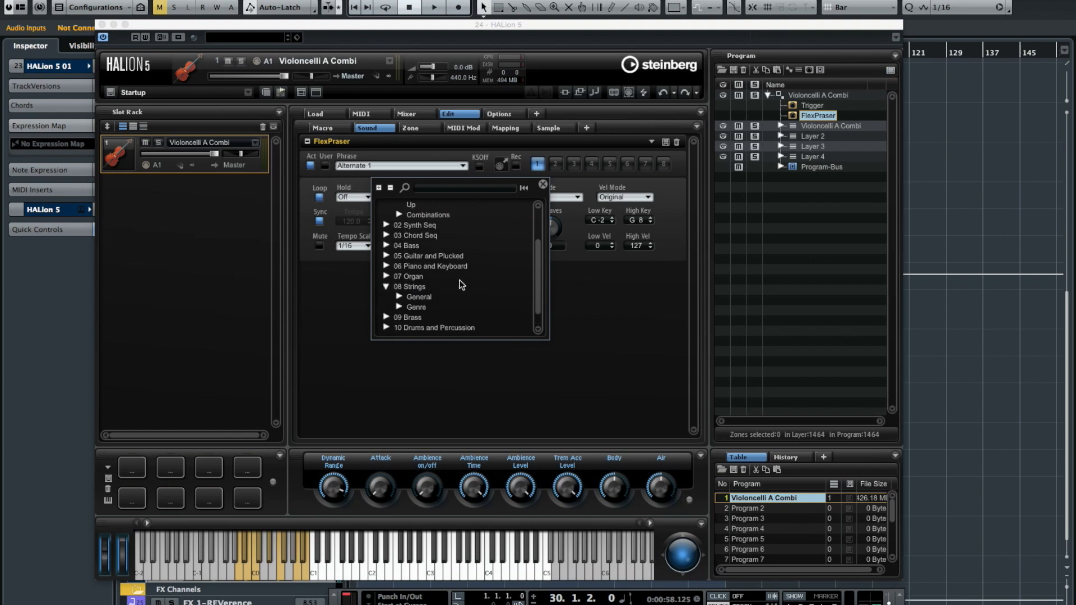
left_click(399, 297)
scroll(453, 300, "down", 3)
scroll(453, 298, "down", 6)
left_click(449, 284)
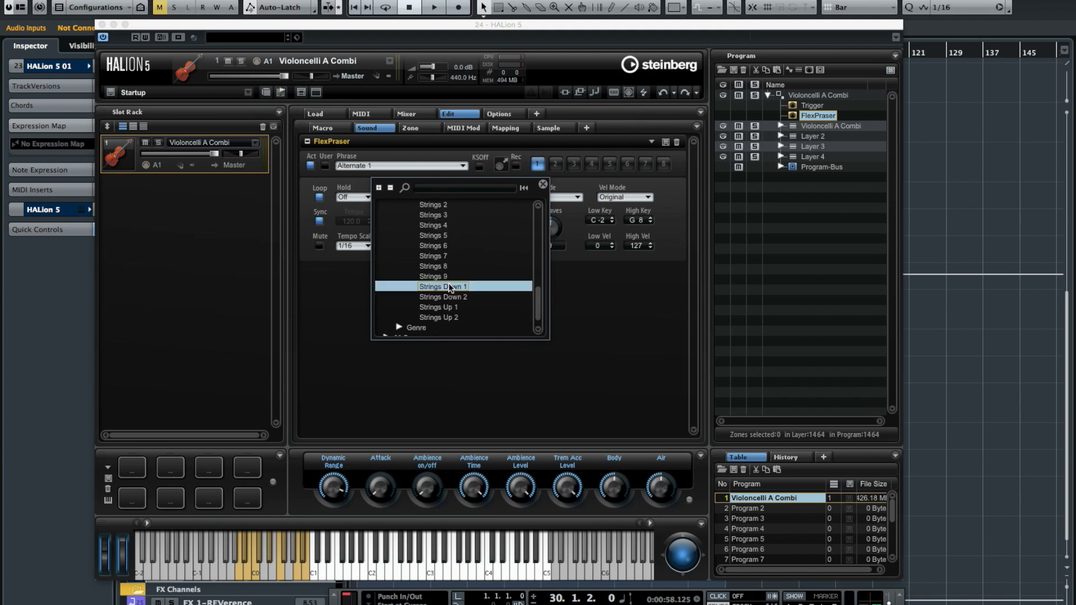
double_click(449, 284)
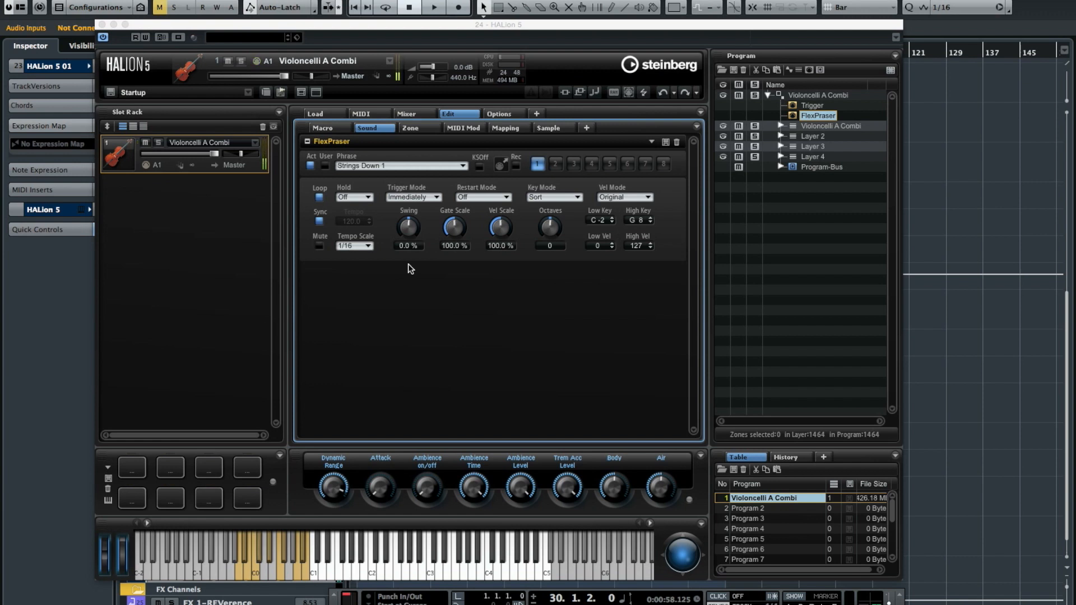
Load the New R&B 2B phrase from the strings Genre folder into the FlexPhraser.
left_click(389, 168)
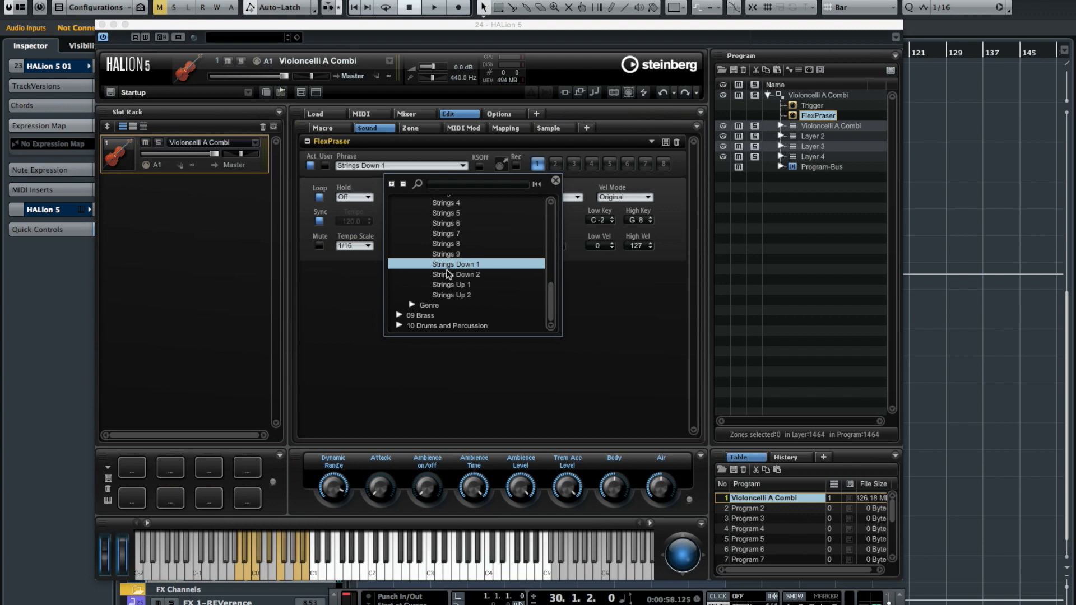
left_click(412, 305)
left_click(452, 270)
double_click(453, 266)
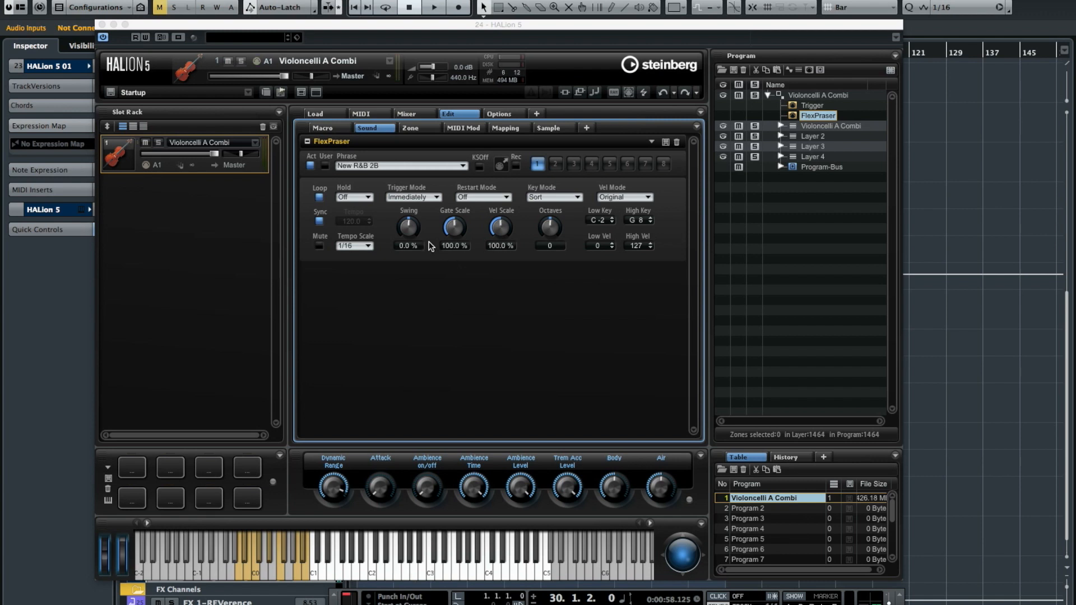
Load the Pizzicato 4 strings phrase into the FlexPhraser.
left_click(371, 163)
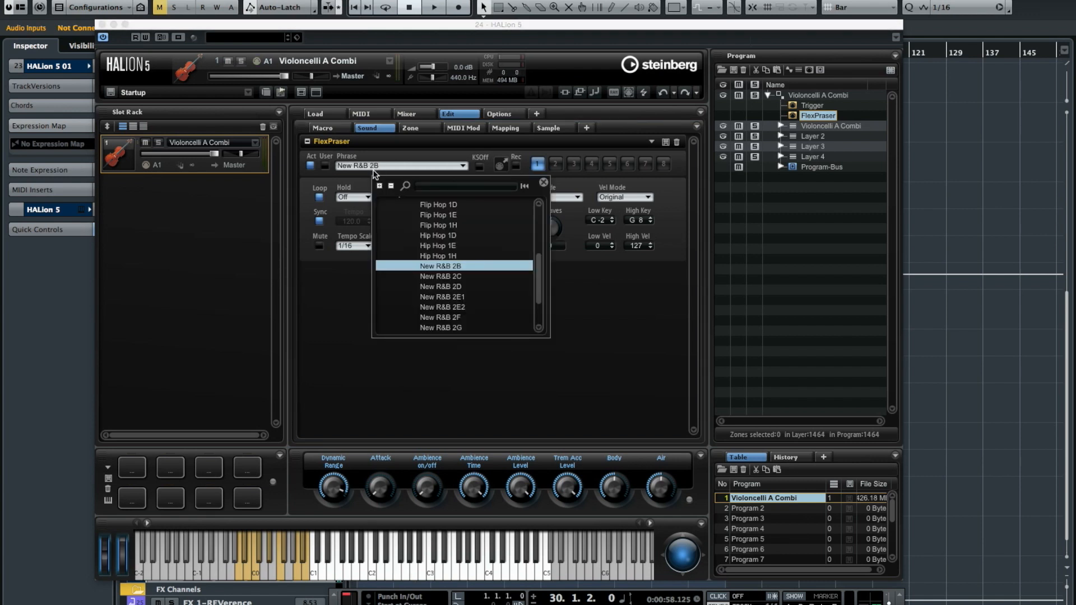
scroll(448, 283, "up", 4)
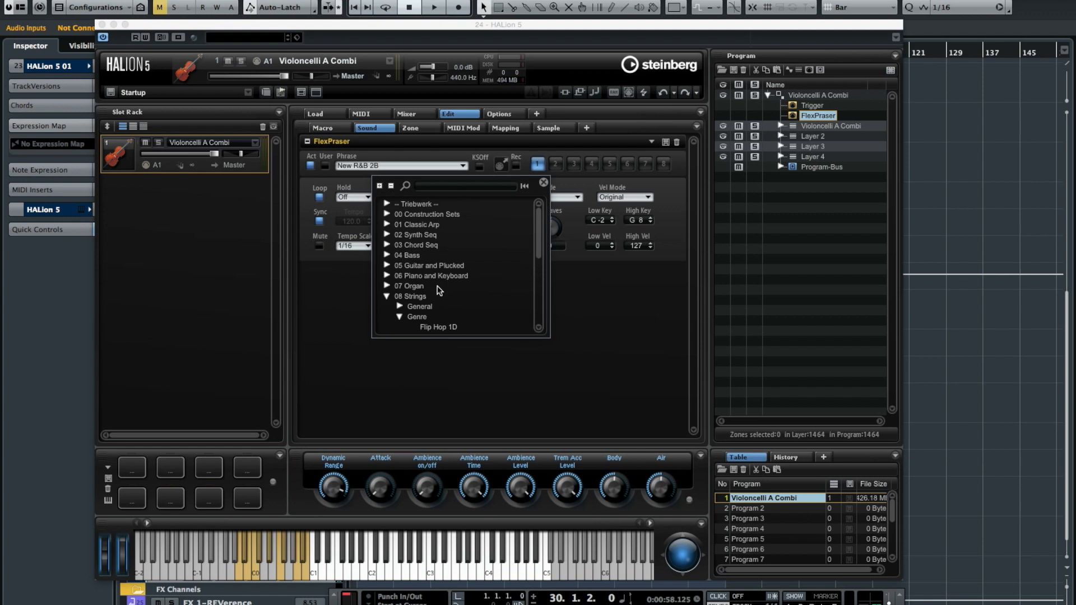
scroll(443, 258, "down", 6)
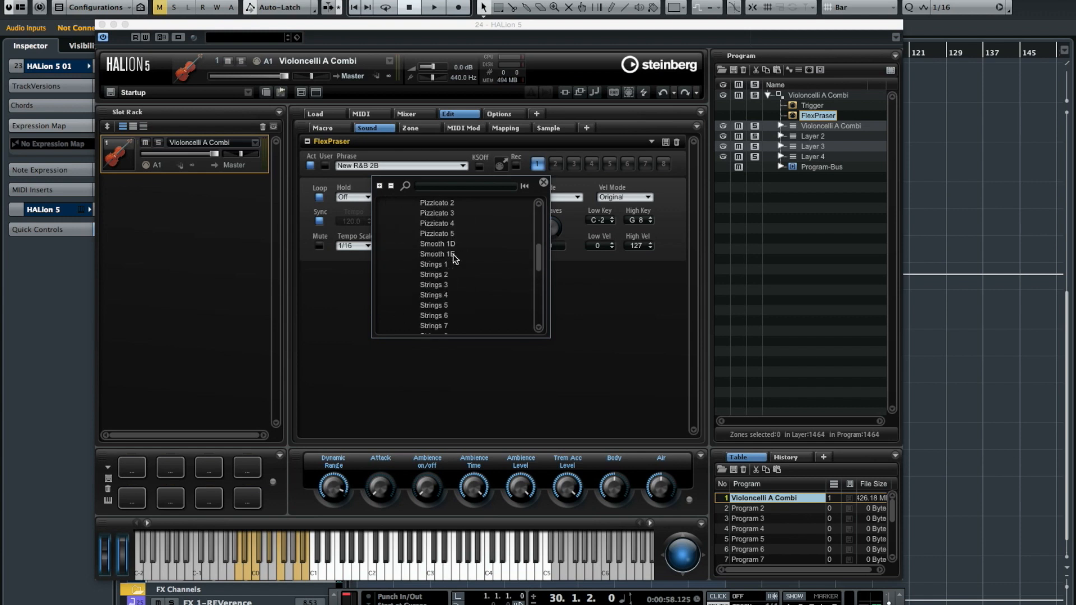
left_click(436, 224)
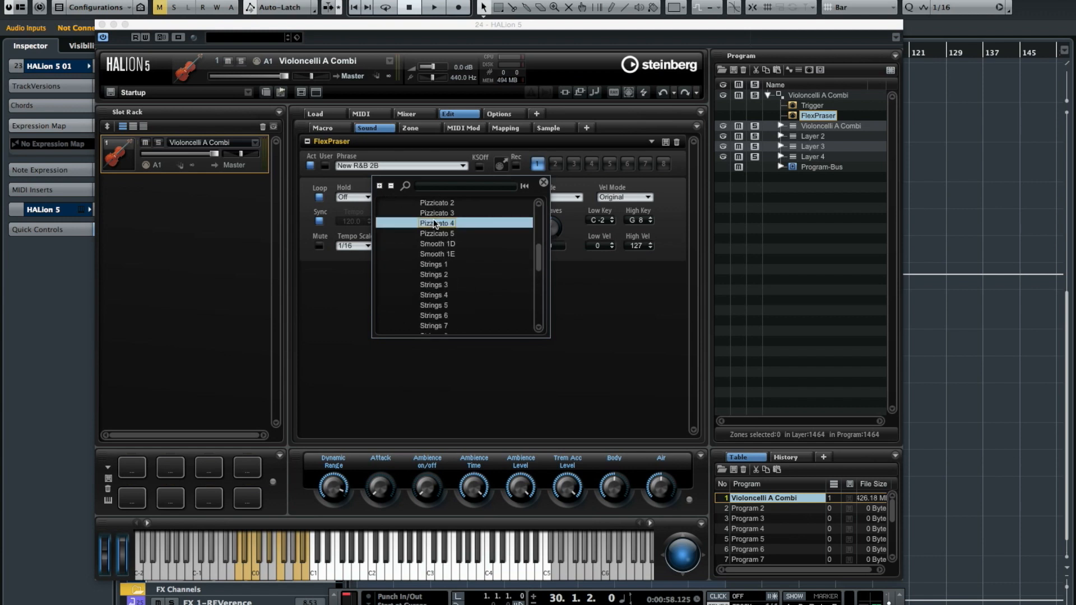
left_click(435, 224)
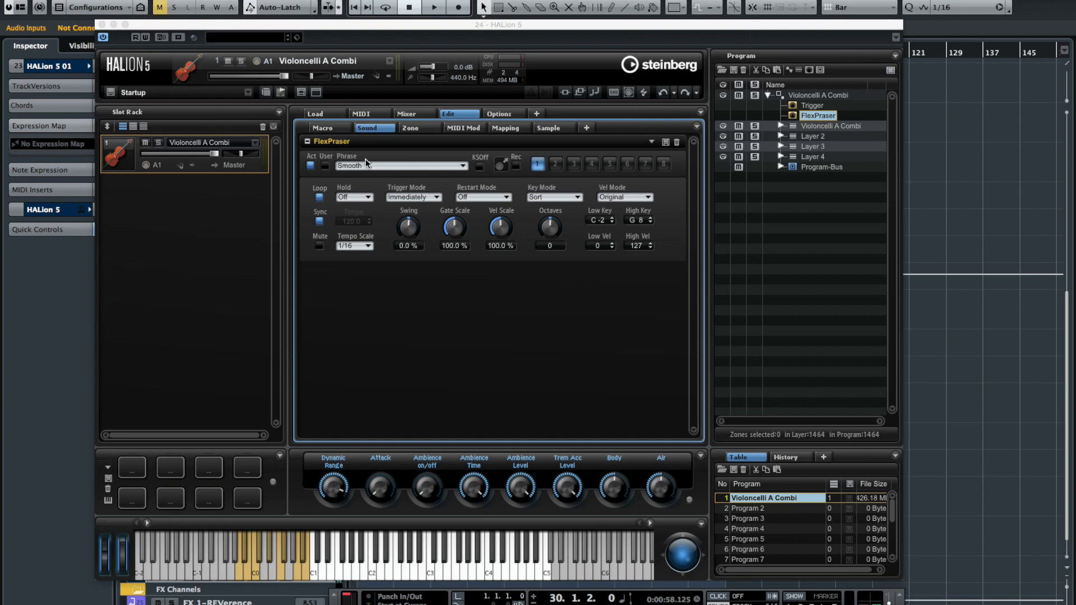
Switch the FlexPhraser phrase to Strings 3.
left_click(365, 163)
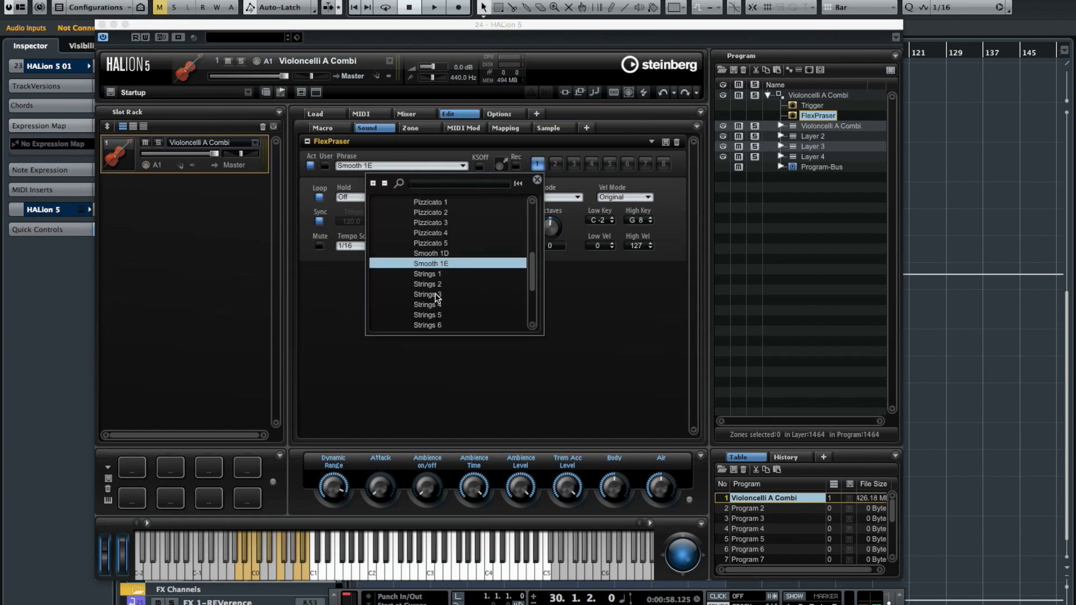
left_click(435, 294)
left_click(436, 294)
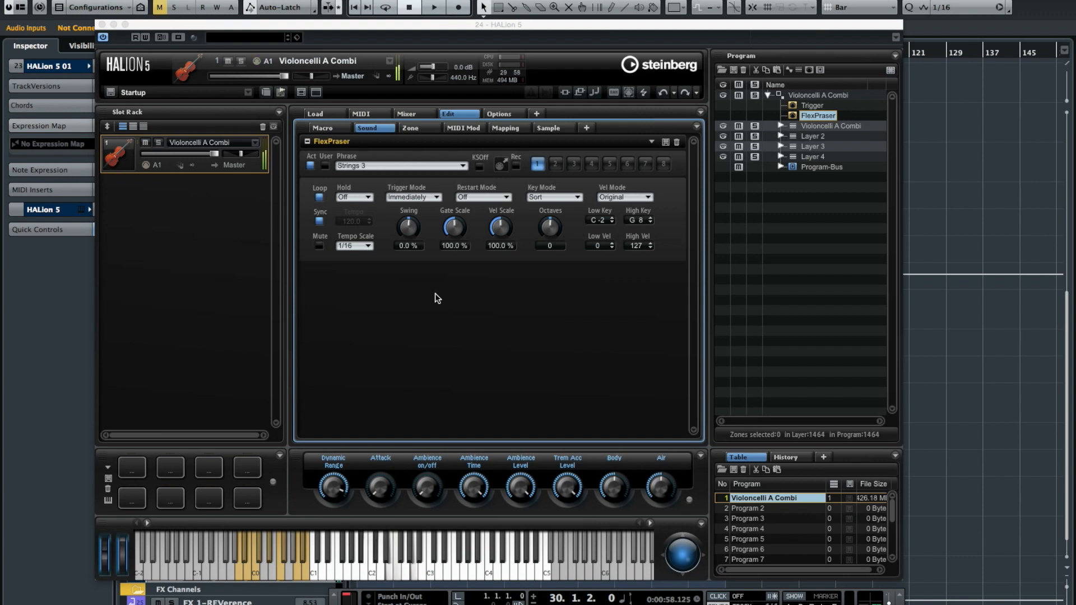
Switch the FlexPhraser phrase to Strings 7.
left_click(402, 166)
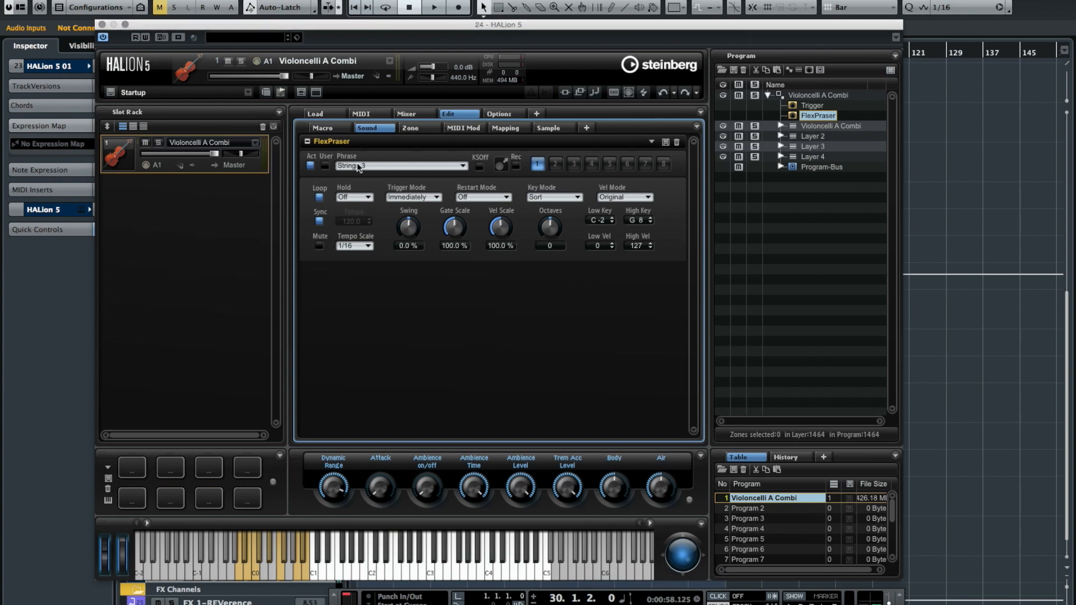
scroll(414, 267, "down", 1)
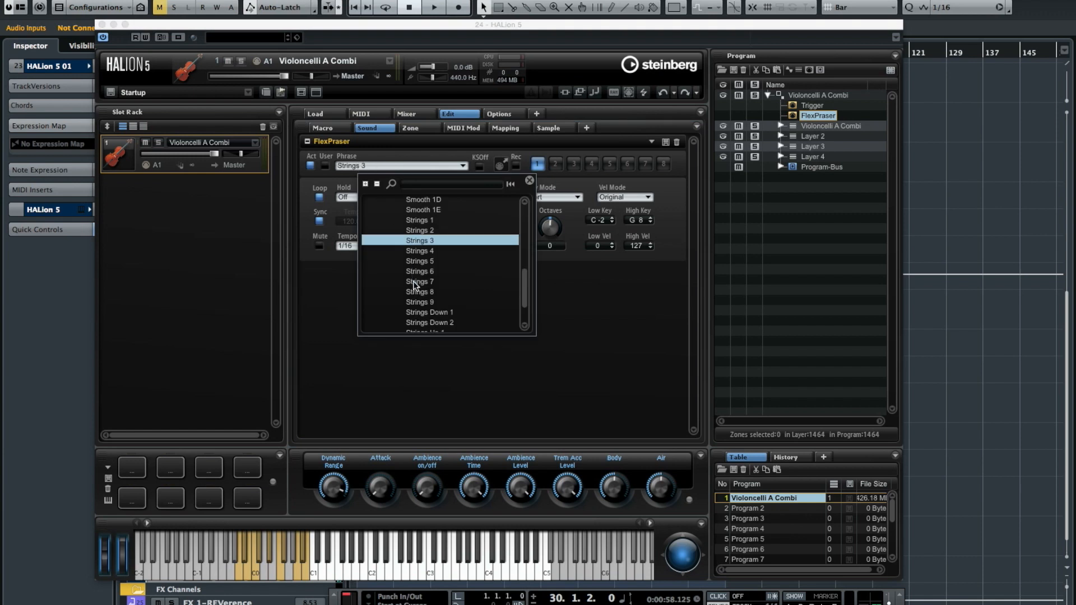
left_click(416, 282)
left_click(416, 282)
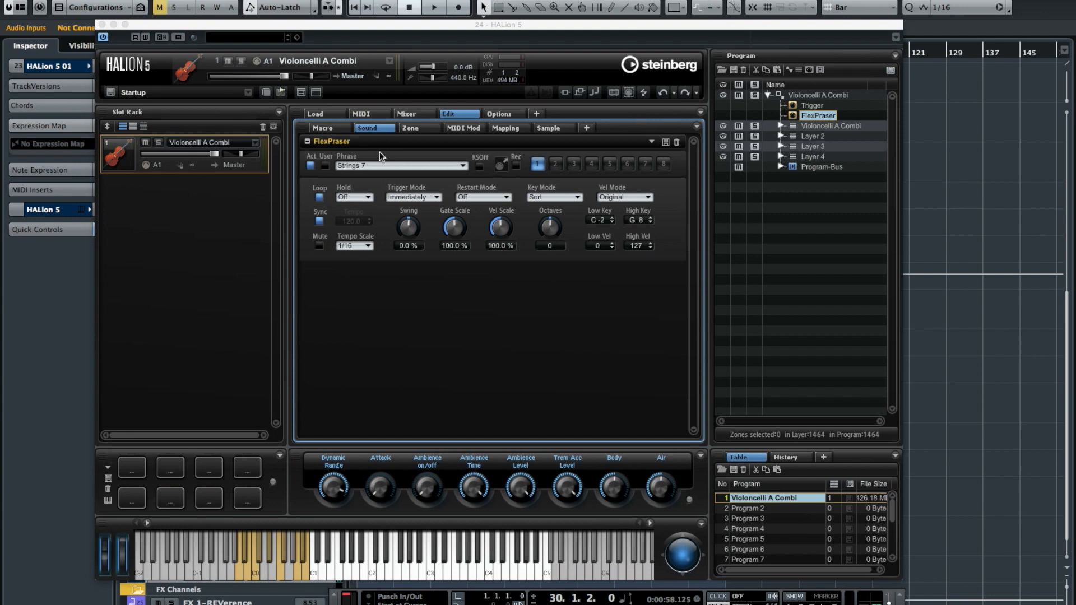
Switch the FlexPhraser phrase to Strings Up 1.
left_click(368, 163)
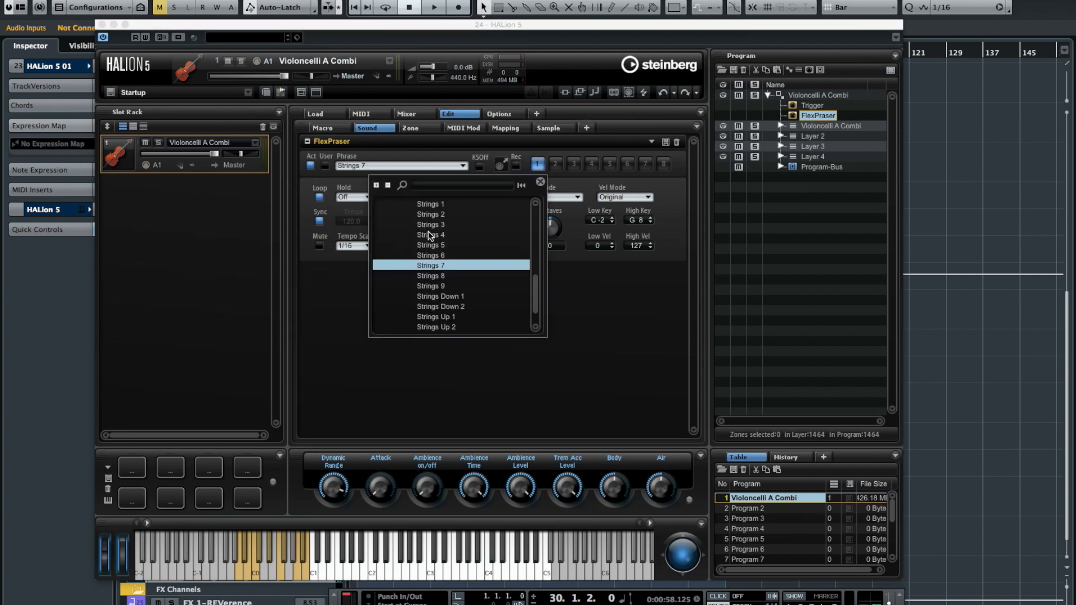
left_click(442, 286)
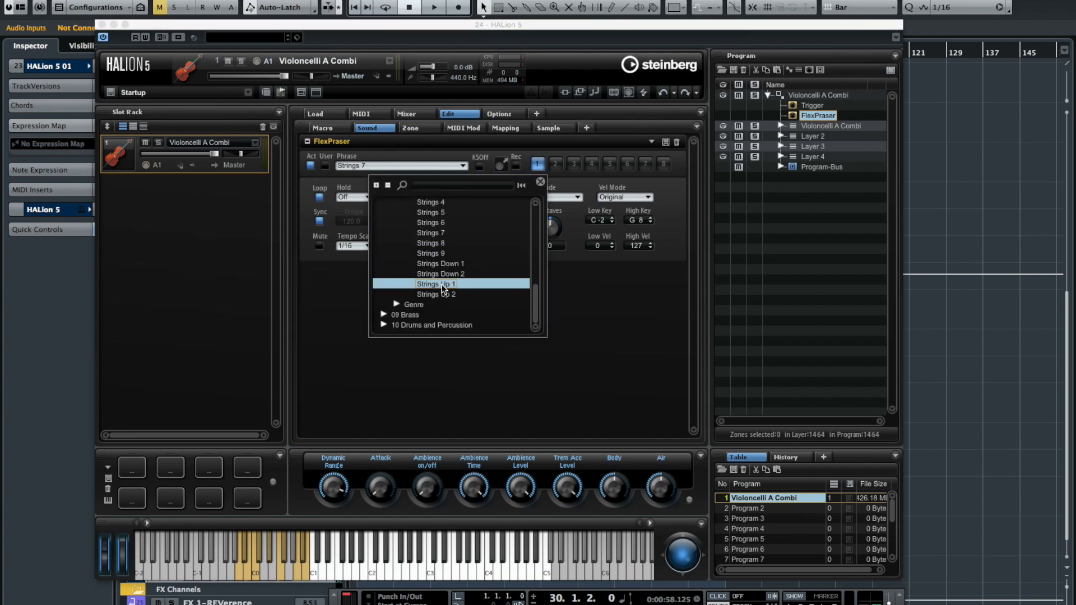
left_click(442, 287)
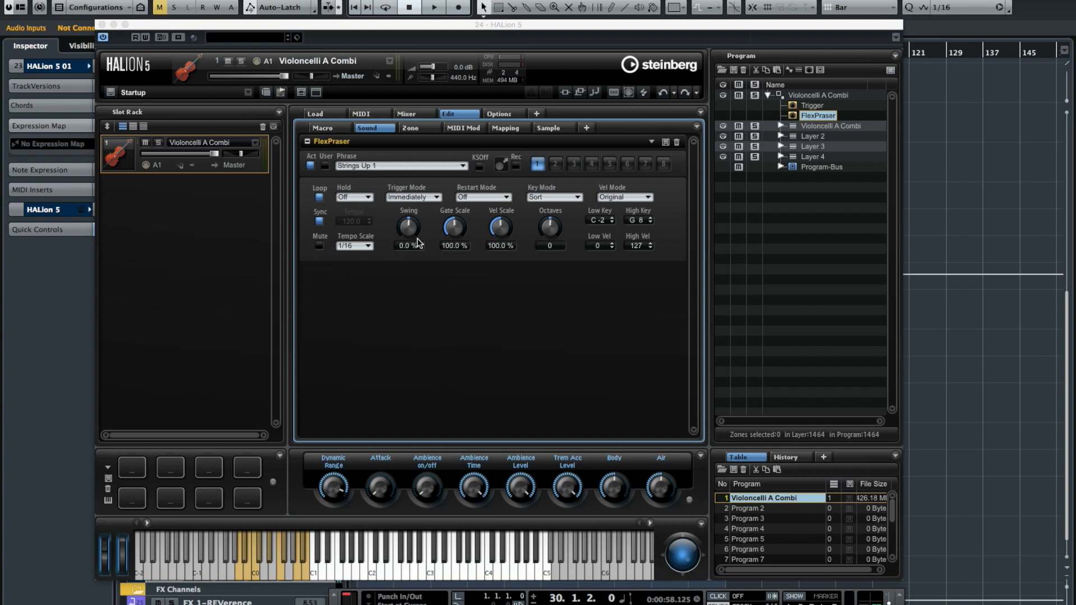
Load the Chill Out 03 phrase from a Genre folder into the FlexPhraser.
left_click(357, 164)
scroll(412, 226, "up", 10)
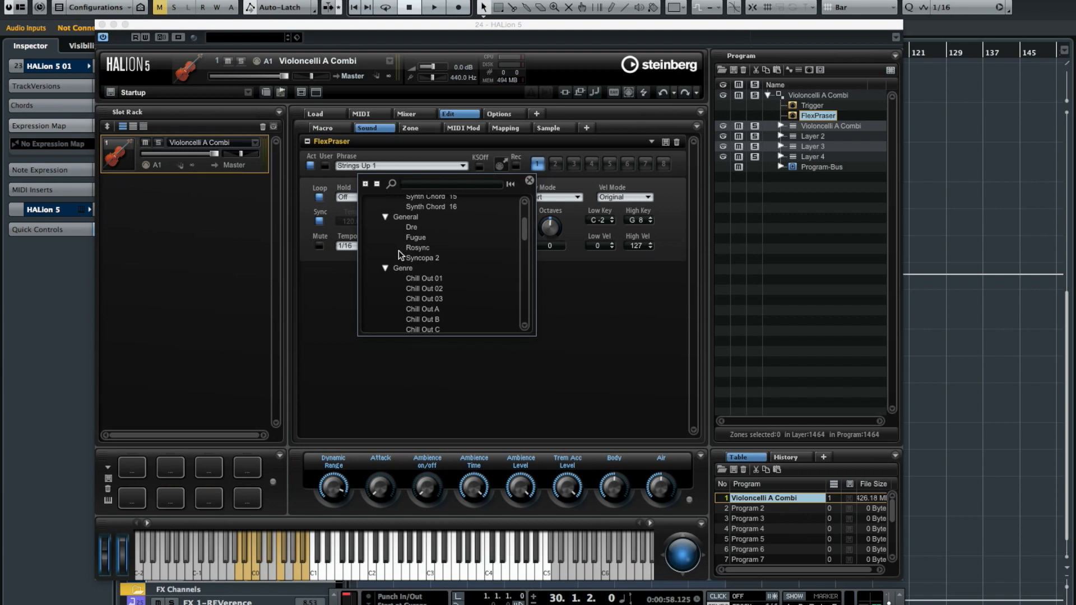
left_click(416, 300)
double_click(415, 299)
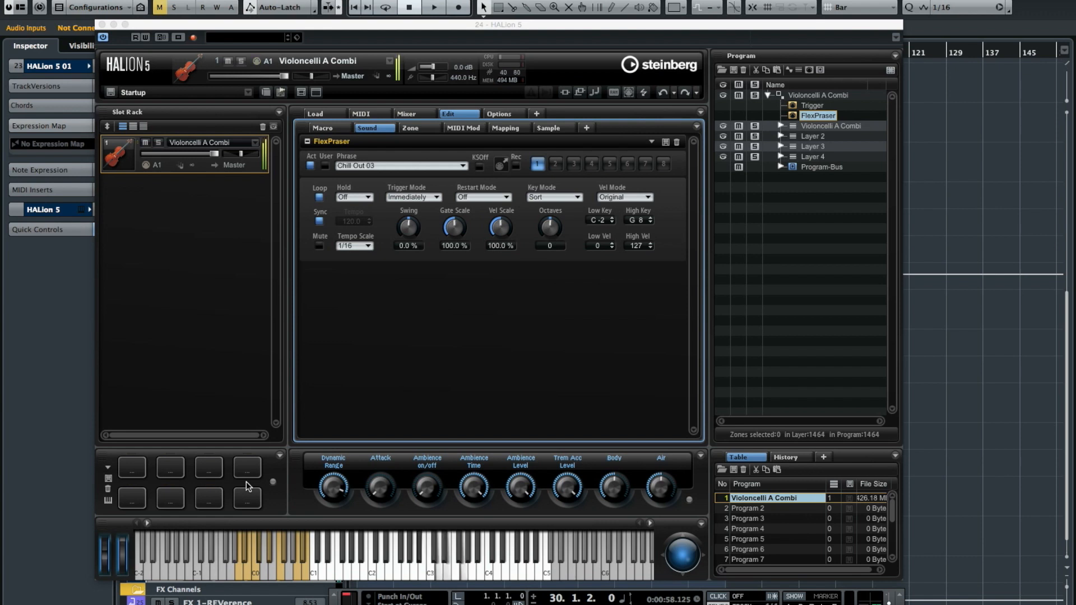
Load the Ibiza phrase listed directly below Ibiza E into the FlexPhraser.
left_click(380, 164)
scroll(446, 272, "down", 3)
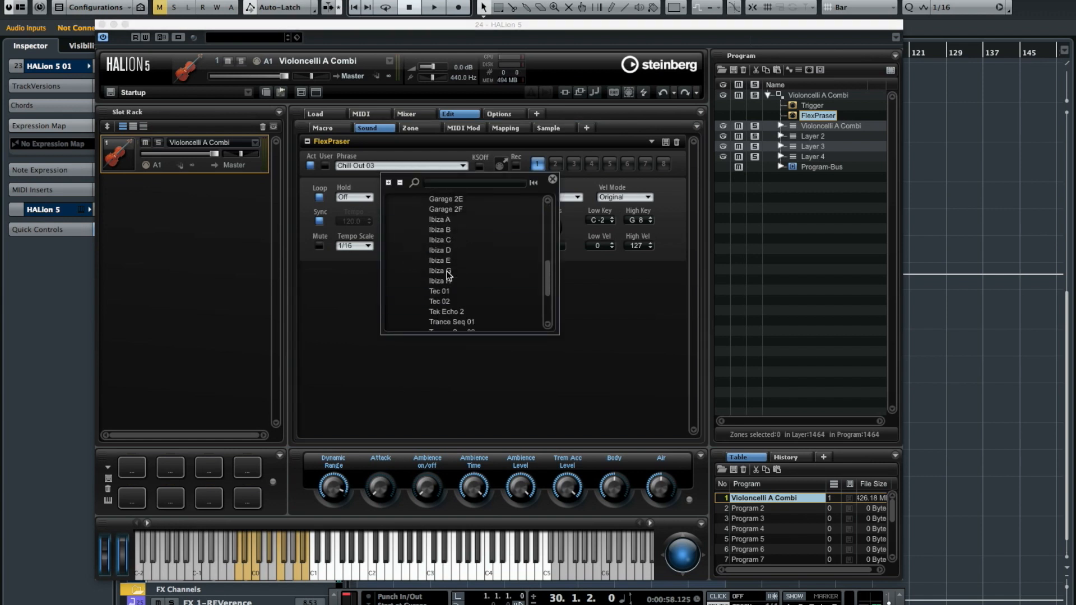
left_click(448, 272)
double_click(448, 271)
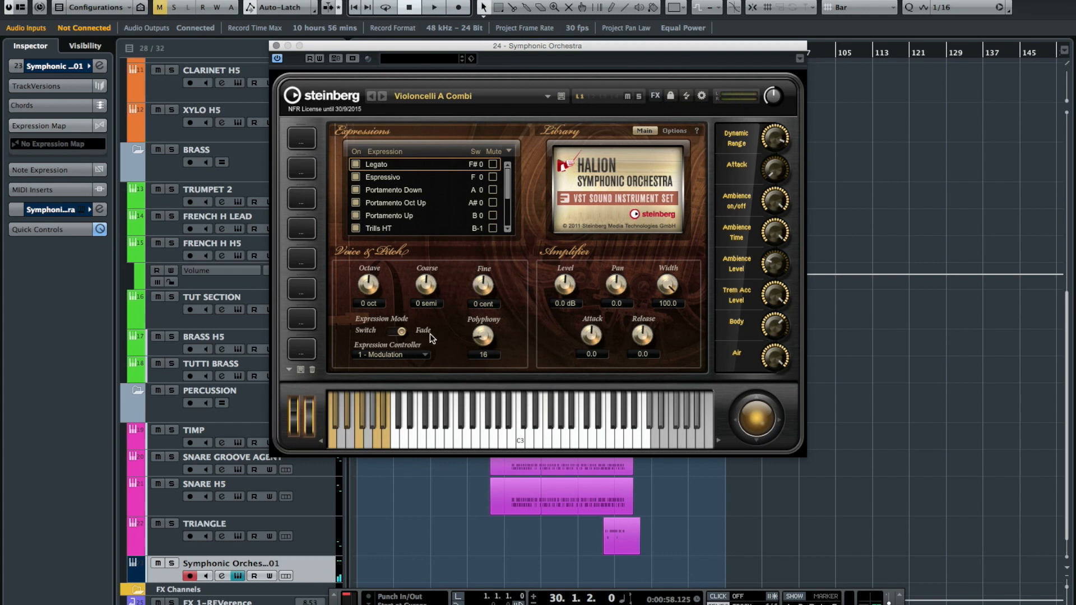
Browse the MIDI controllers available as Expression Controller in HALion Symphonic Orchestra, leaving the assignment as it is.
left_click(408, 356)
scroll(402, 384, "down", 7)
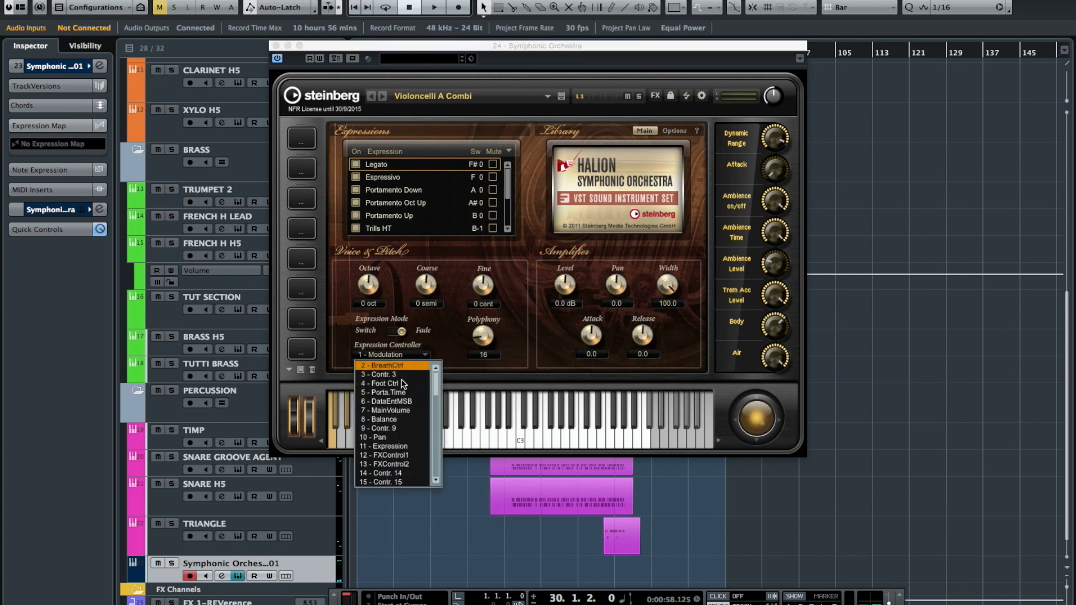
scroll(402, 385, "down", 5)
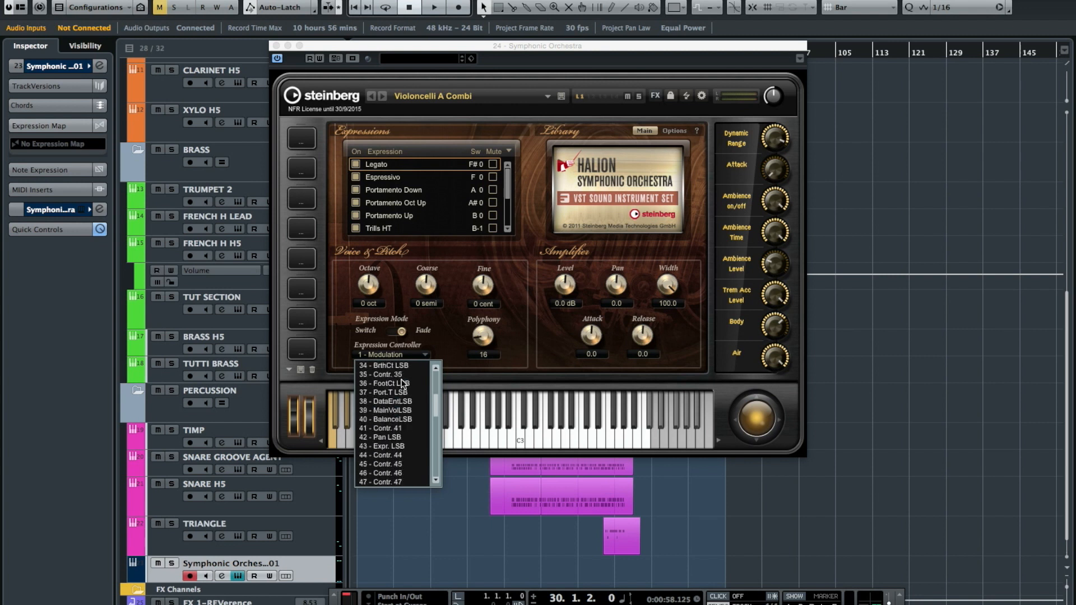
left_click(463, 335)
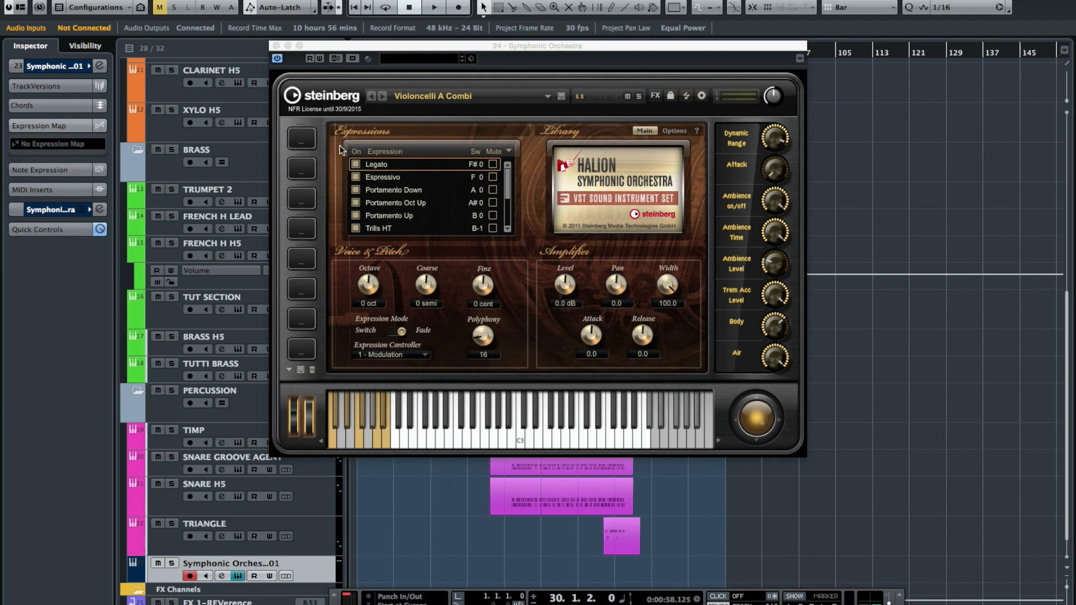
Teach the first trigger pad the note C0 and rename the pad LEGATO.
right_click(304, 142)
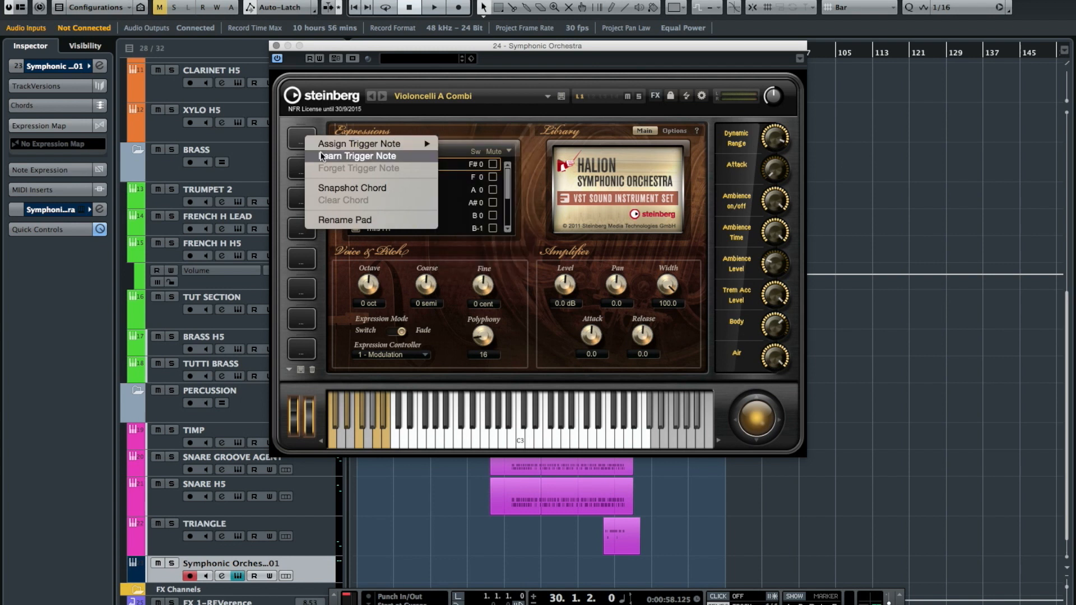
left_click(322, 155)
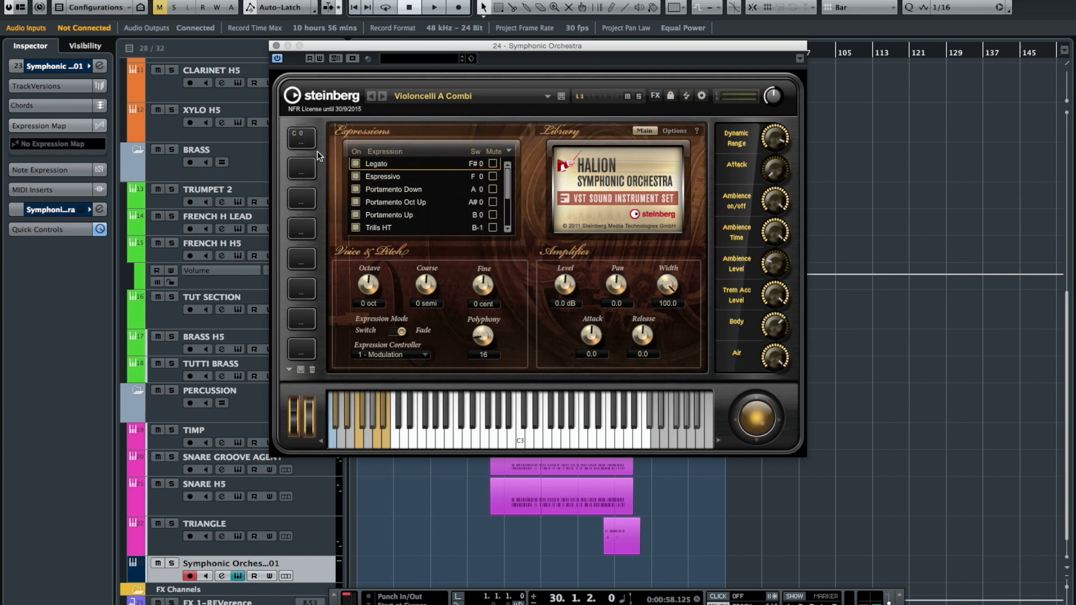
right_click(302, 147)
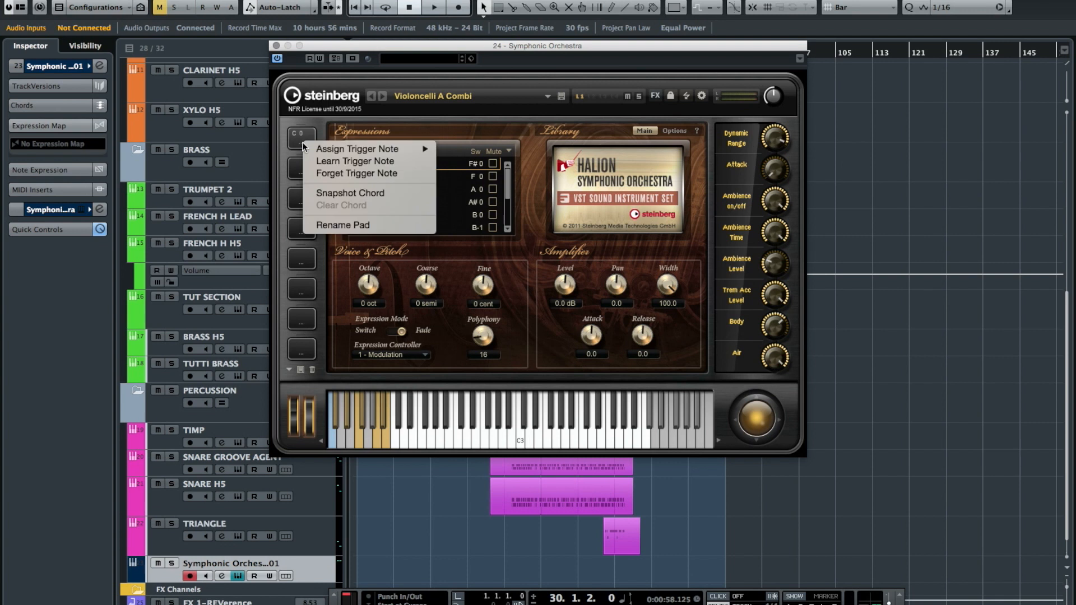
left_click(342, 221)
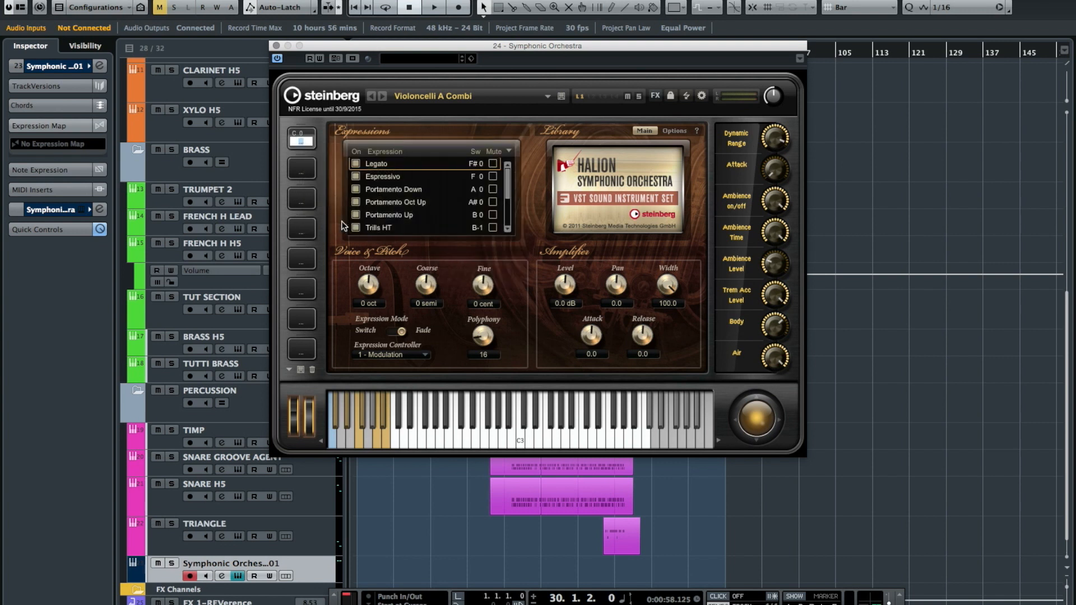
type("LEGATO")
key("Return")
Start learning a MIDI controller for the Body quick control in HALion Symphonic Orchestra.
right_click(771, 330)
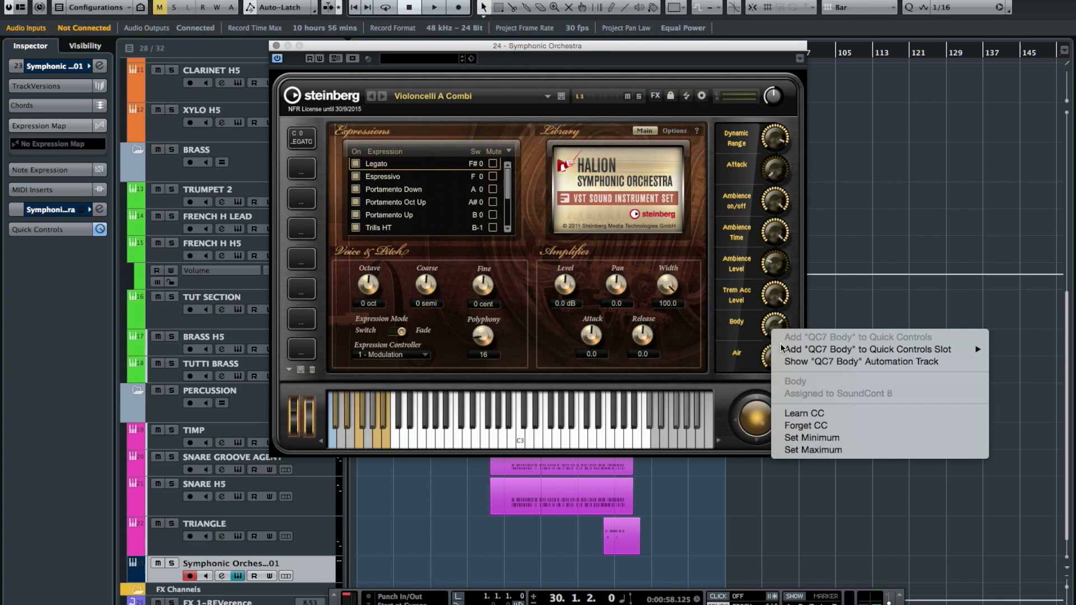
left_click(805, 413)
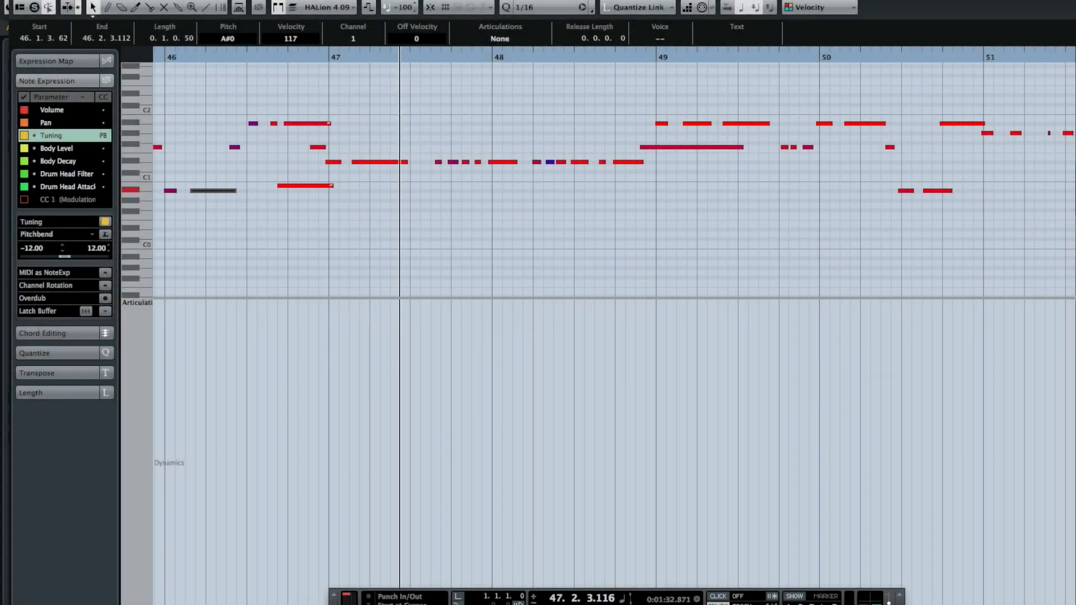
Switch the Key Editor's controller lane from Articulations/Dynamics to Velocity.
left_click(133, 304)
left_click(139, 324)
left_click(415, 58)
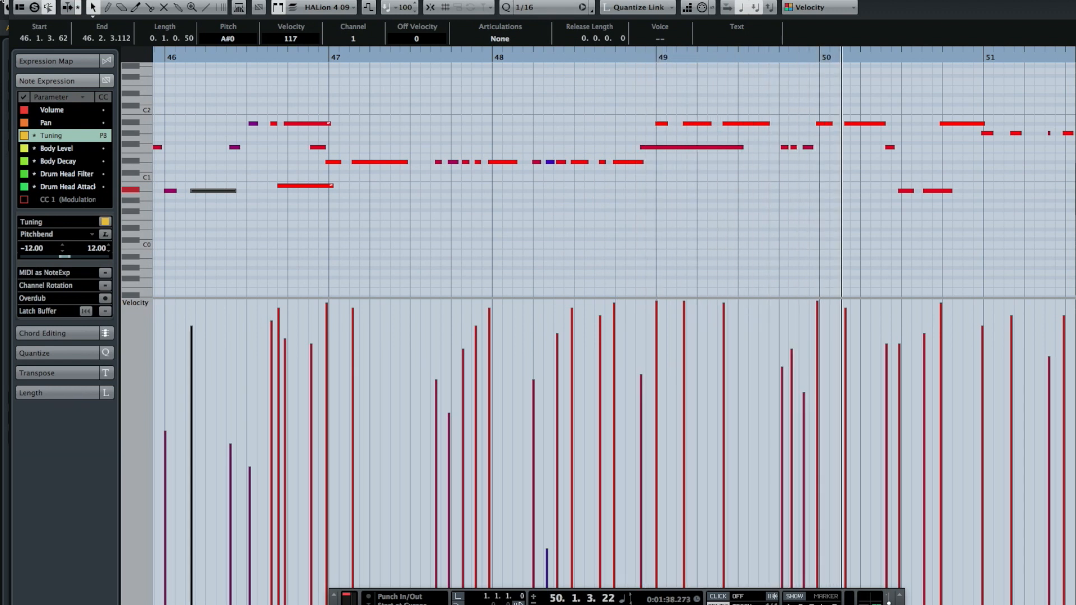
Open the Note Expression editor for the long note around bar 49 and draw a Volume curve falling from near maximum to about 38.
double_click(681, 148)
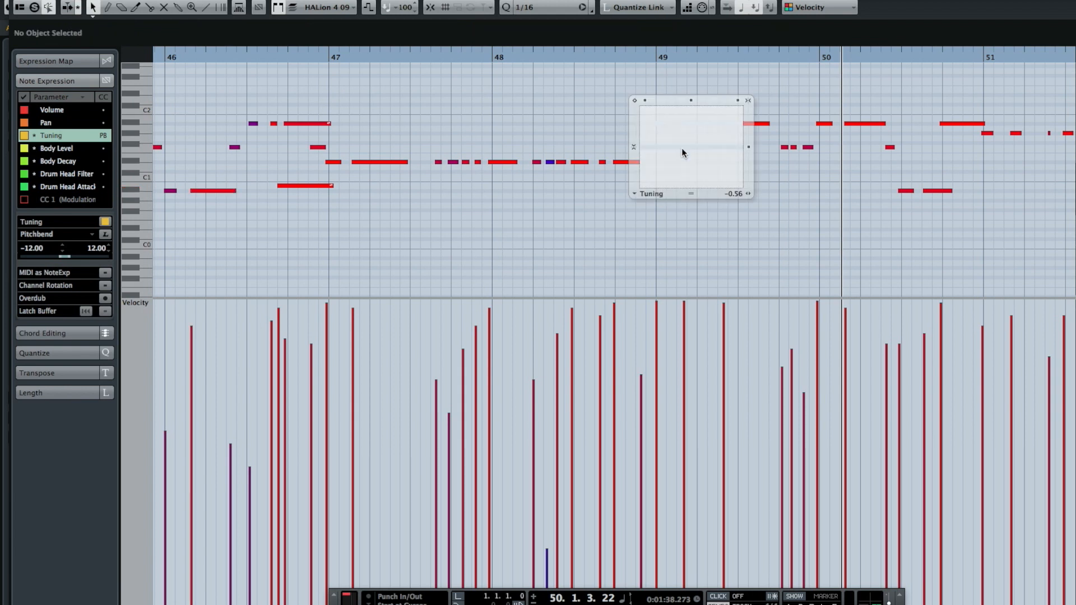
left_click(59, 115)
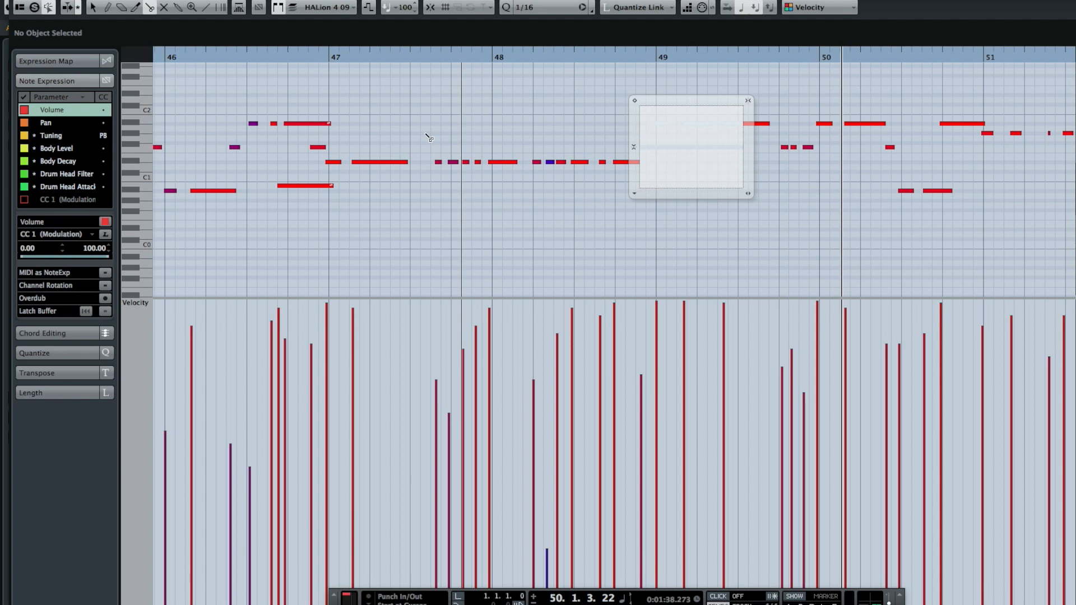
key("8")
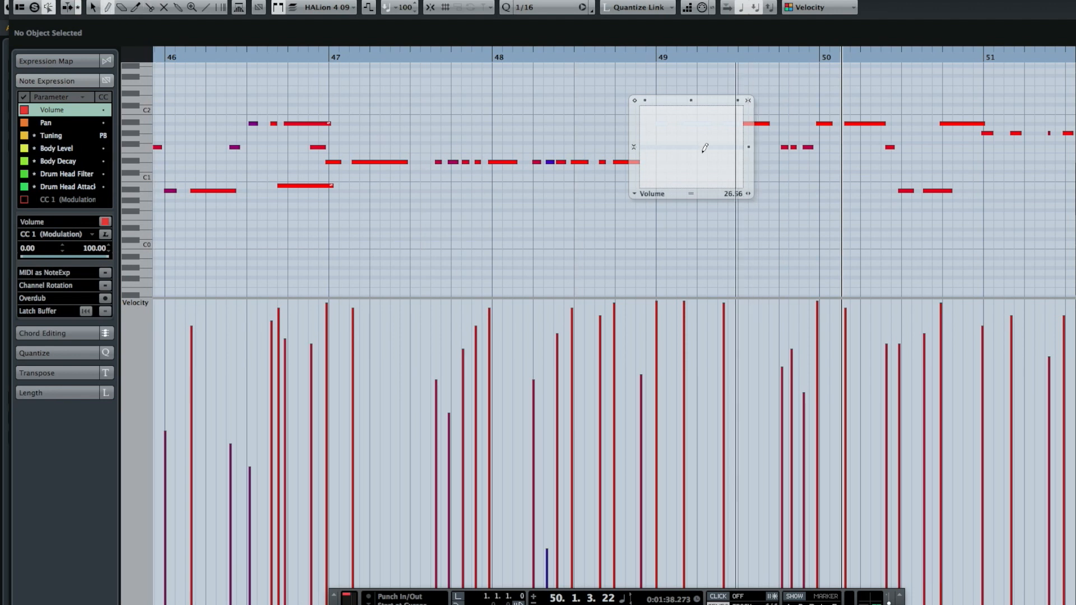
left_click(646, 144)
mouse_move(648, 137)
left_mouse_down()
mouse_move(682, 112)
mouse_move(746, 161)
left_mouse_up()
mouse_move(642, 144)
left_mouse_down()
mouse_move(643, 112)
mouse_move(746, 150)
left_mouse_up()
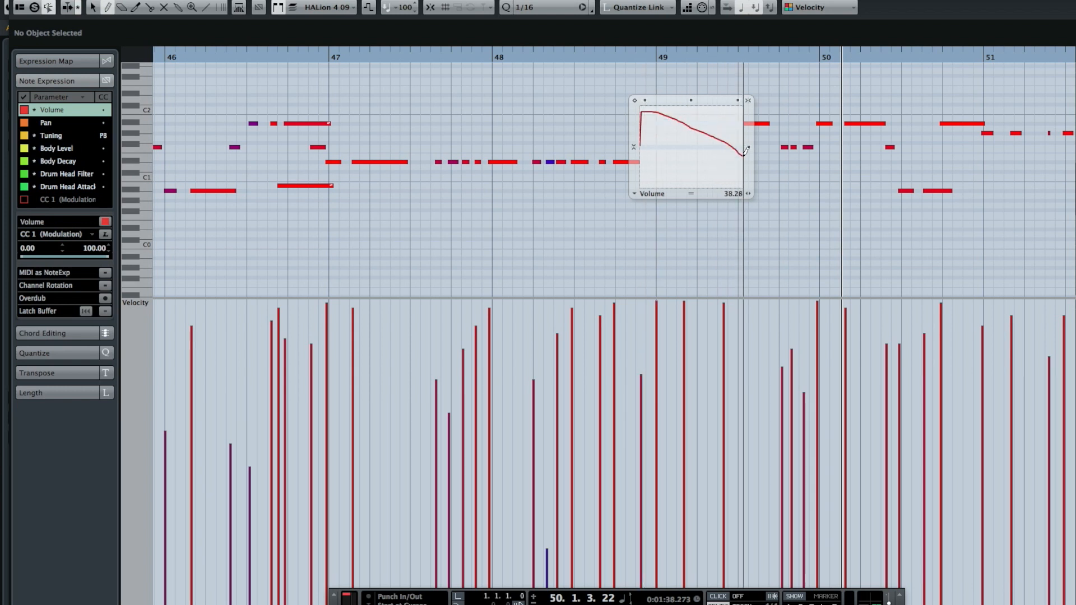
Draw a Tuning curve on the same note that rises to a peak mid-note and falls back to about -7.3.
left_click(46, 135)
mouse_move(649, 164)
left_mouse_down()
mouse_move(668, 135)
mouse_move(745, 165)
left_mouse_up()
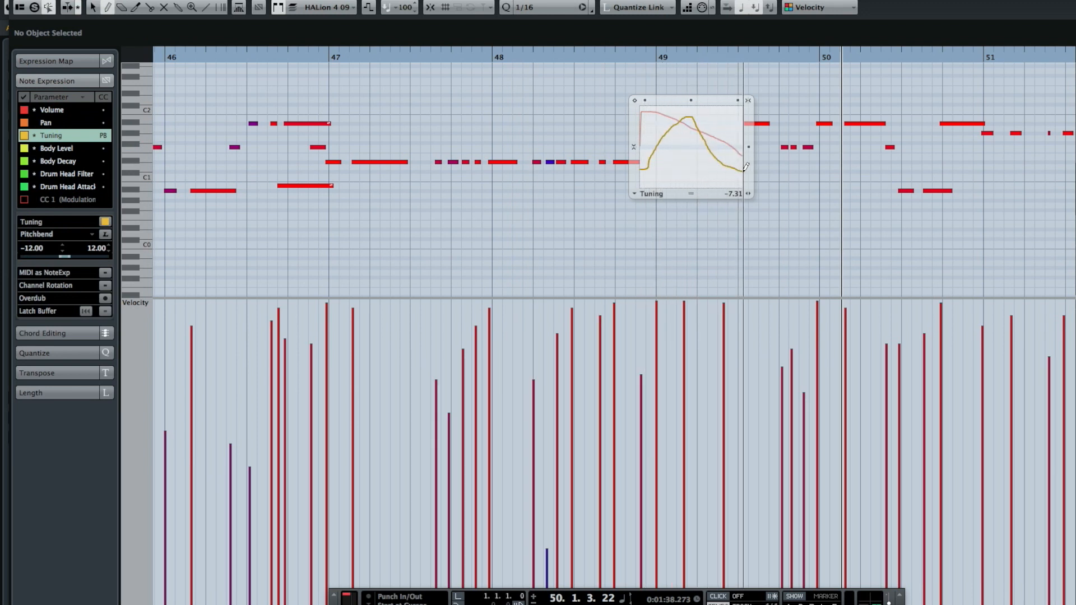